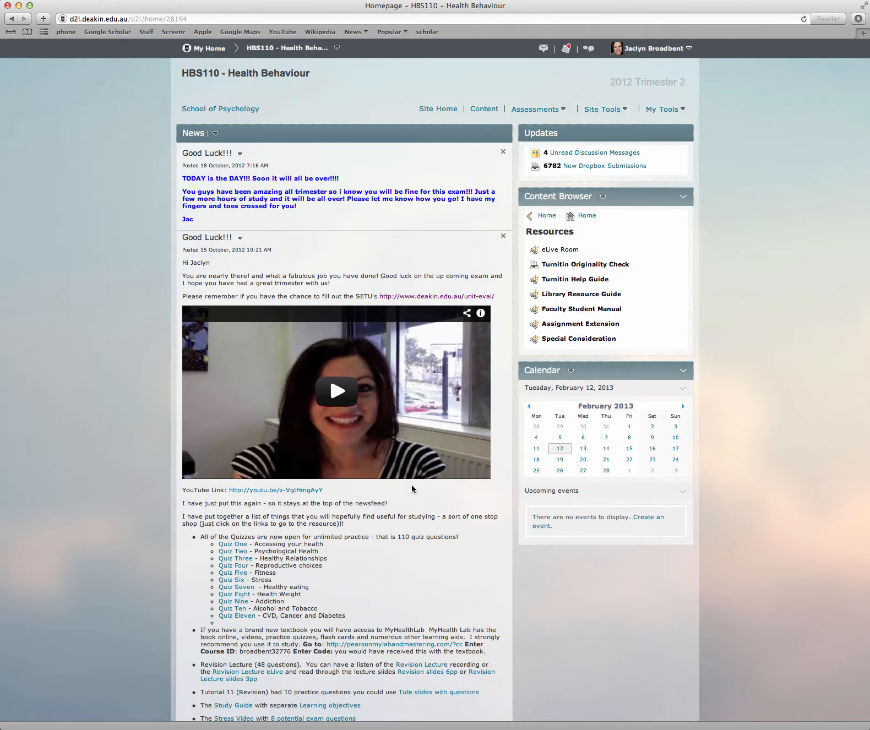
Open the course's Intelligent Agents list and start editing the agent Journal Post one
{"action": "left_click", "coordinate": [616, 109]}
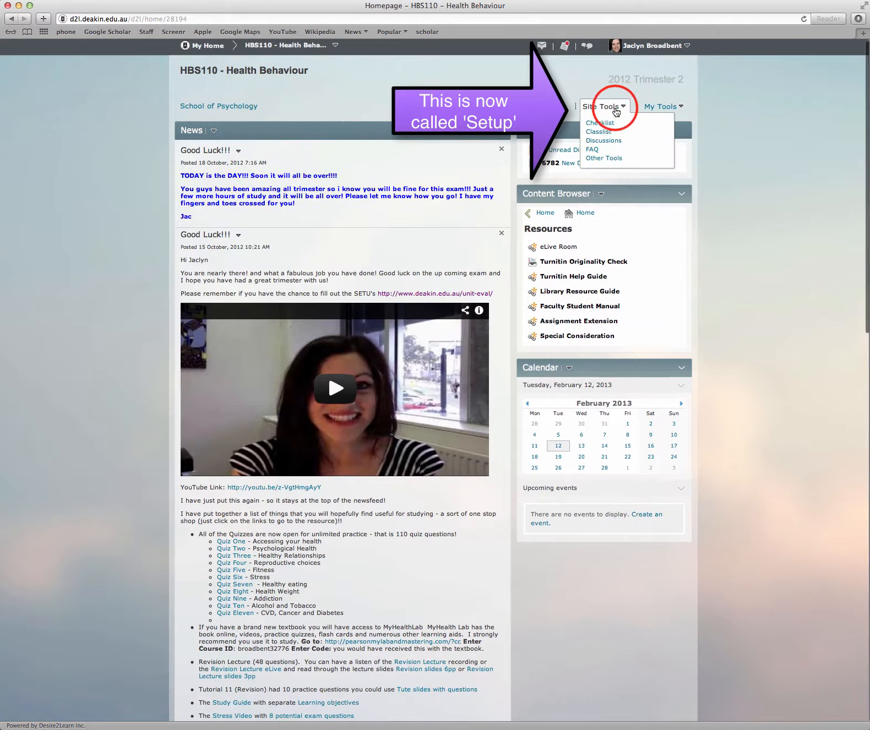
{"action": "left_click", "coordinate": [612, 159]}
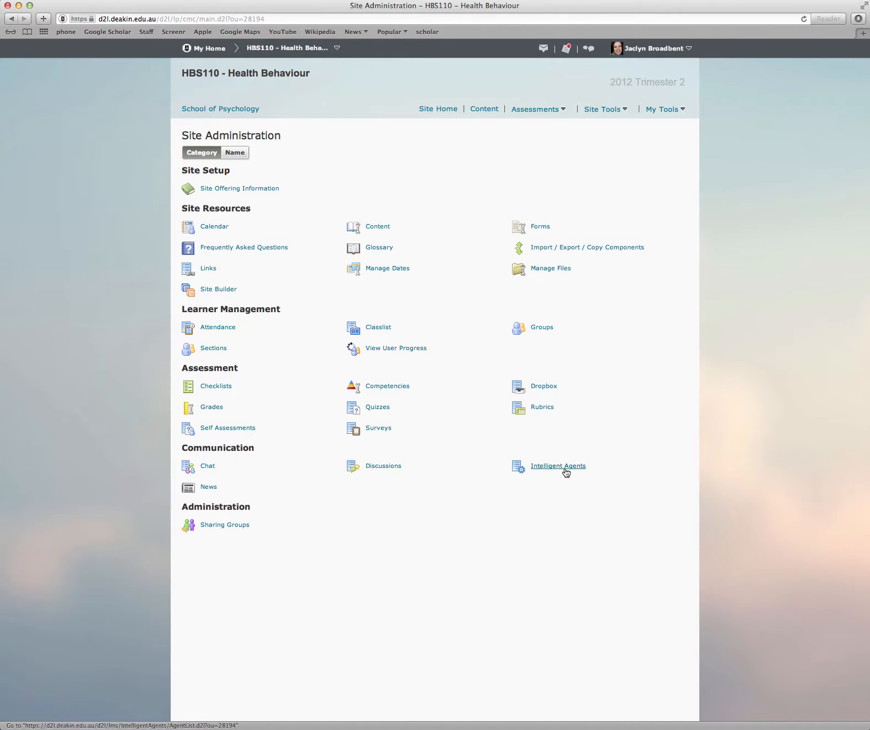
{"action": "left_click", "coordinate": [565, 469]}
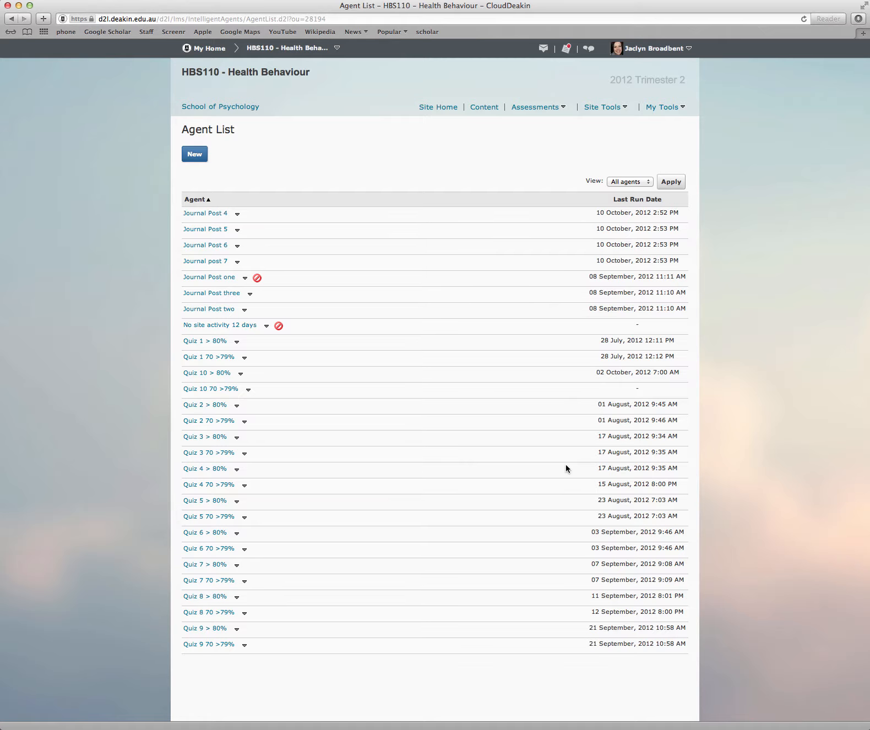
{"action": "left_click", "coordinate": [217, 280]}
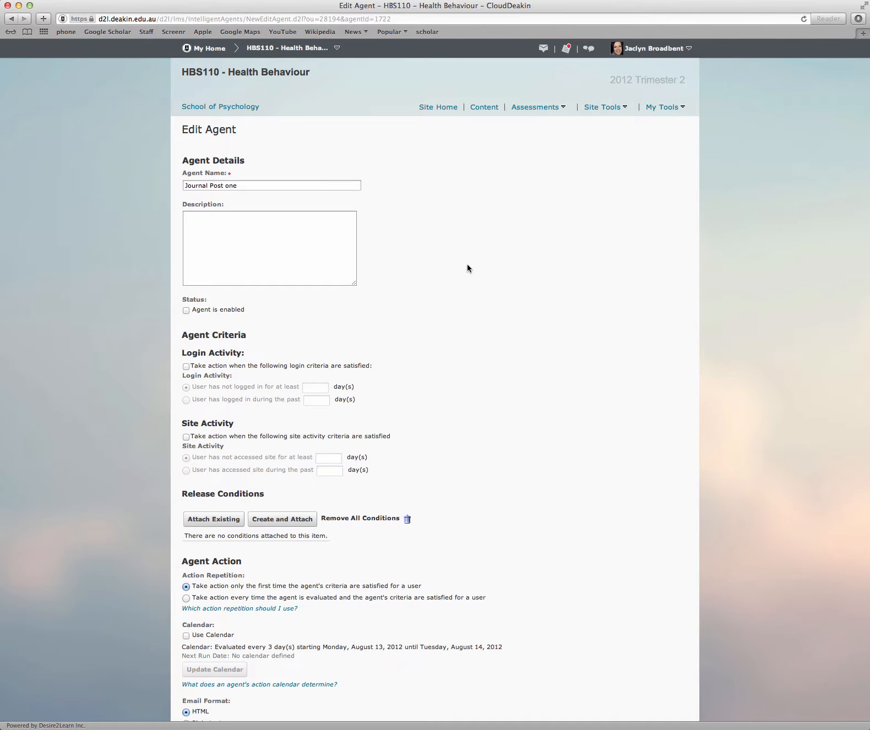
Enable the Journal Post one agent in its details
{"action": "left_click", "coordinate": [254, 185]}
{"action": "left_click", "coordinate": [187, 311]}
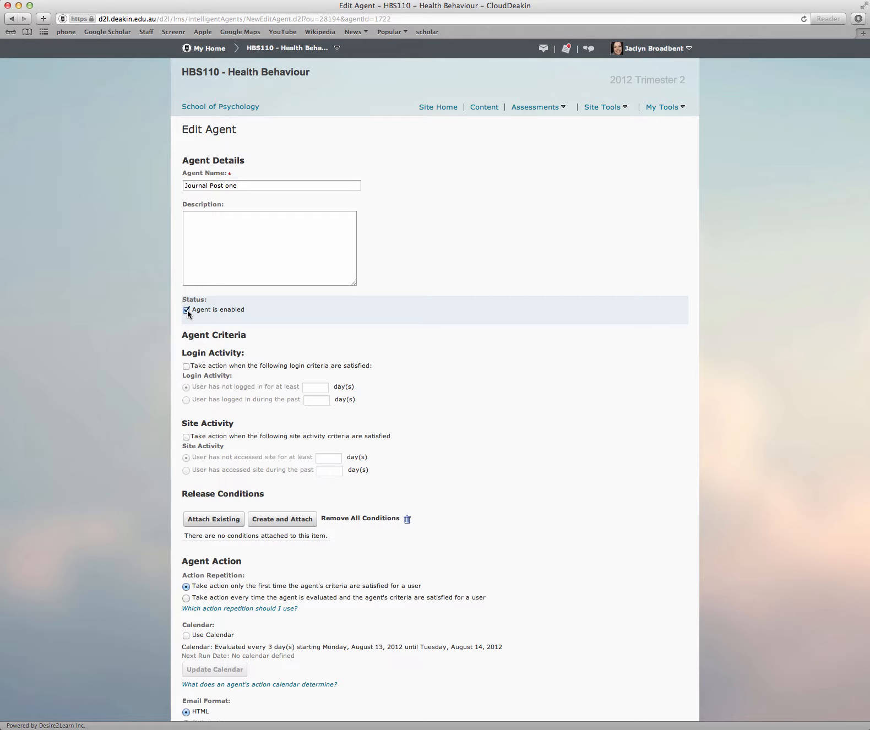
{"action": "scroll", "coordinate": [373, 347], "scroll_direction": "down", "scroll_amount": 4}
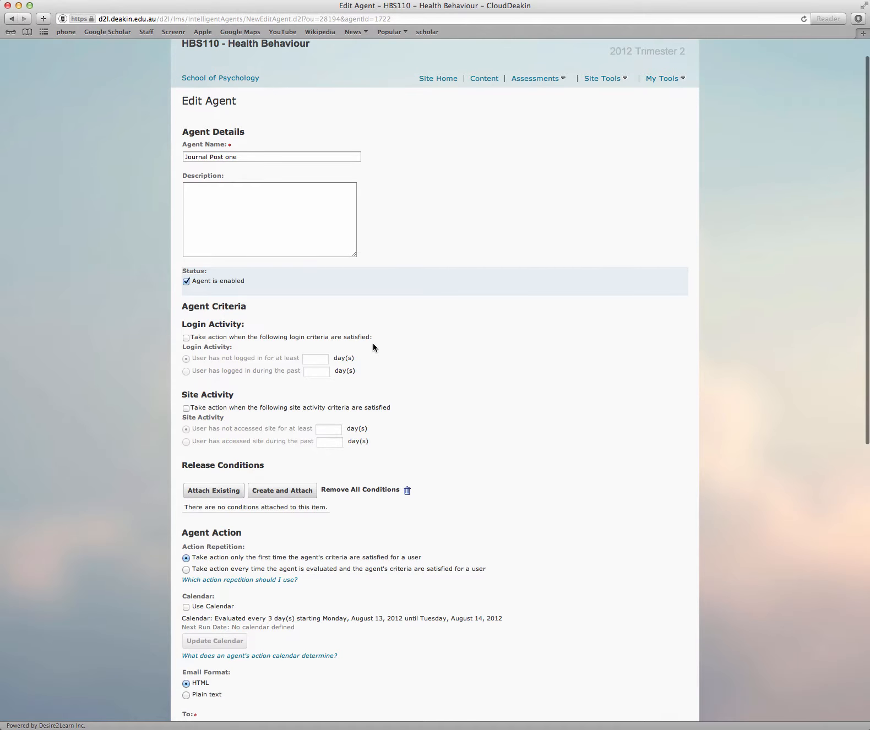
{"action": "scroll", "coordinate": [373, 346], "scroll_direction": "down", "scroll_amount": 15}
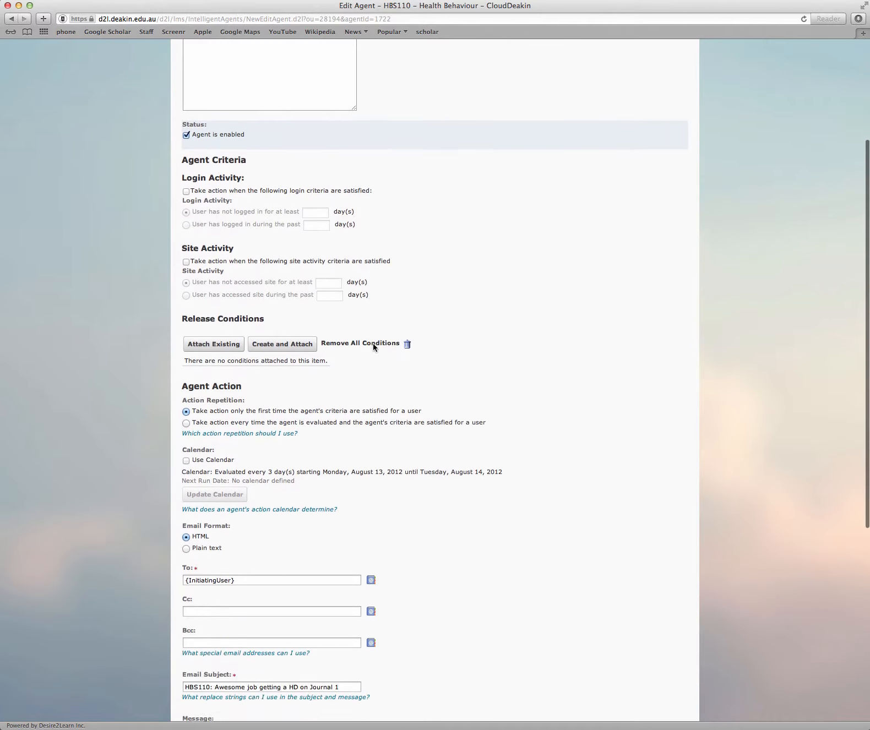
{"action": "scroll", "coordinate": [374, 348], "scroll_direction": "up", "scroll_amount": 16}
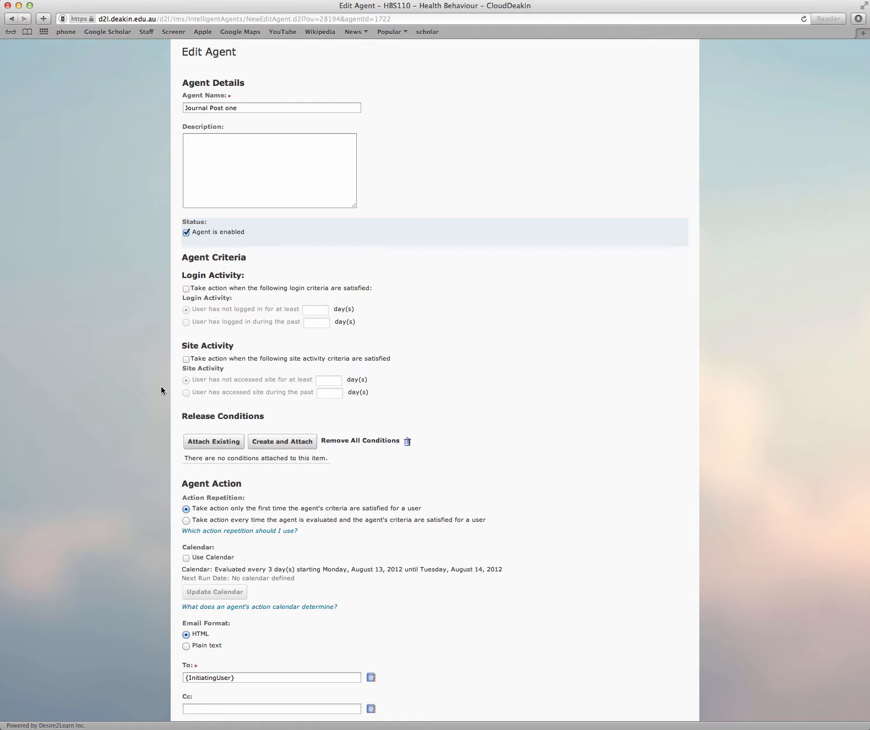
{"action": "left_click", "coordinate": [186, 288]}
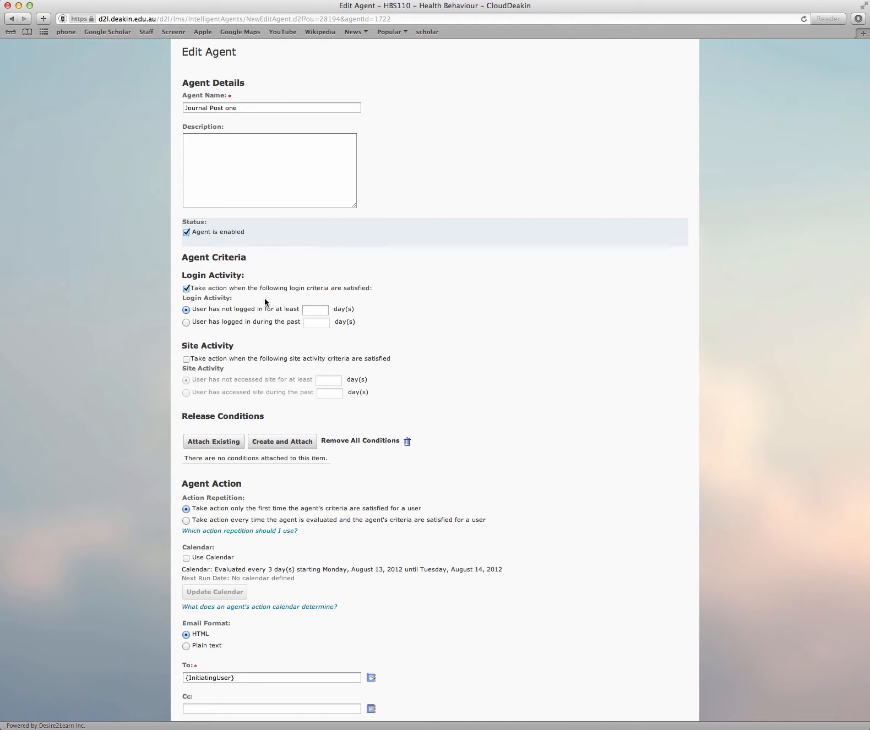
{"action": "left_click", "coordinate": [323, 310]}
{"action": "type", "text": "15"}
{"action": "key", "text": "BackSpace"}
{"action": "key", "text": "BackSpace"}
{"action": "left_click", "coordinate": [189, 288]}
{"action": "left_click", "coordinate": [185, 290]}
{"action": "left_click", "coordinate": [188, 290]}
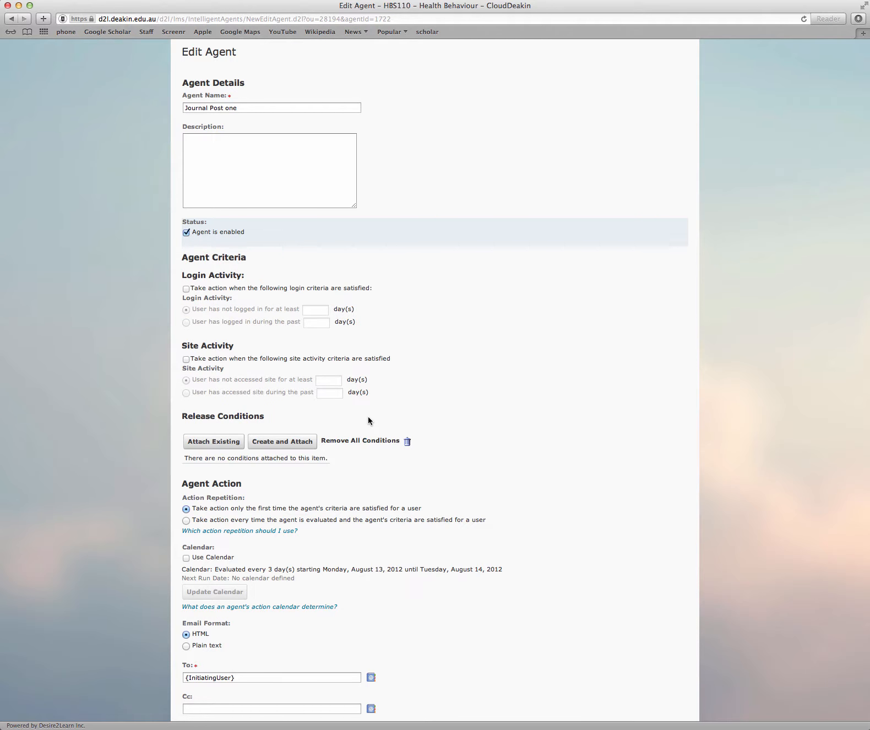
Start a new release condition of type Grade Value on a Grade Item, using Health Behaviour Journal 1 as the grade item
{"action": "scroll", "coordinate": [368, 418], "scroll_direction": "down", "scroll_amount": 3}
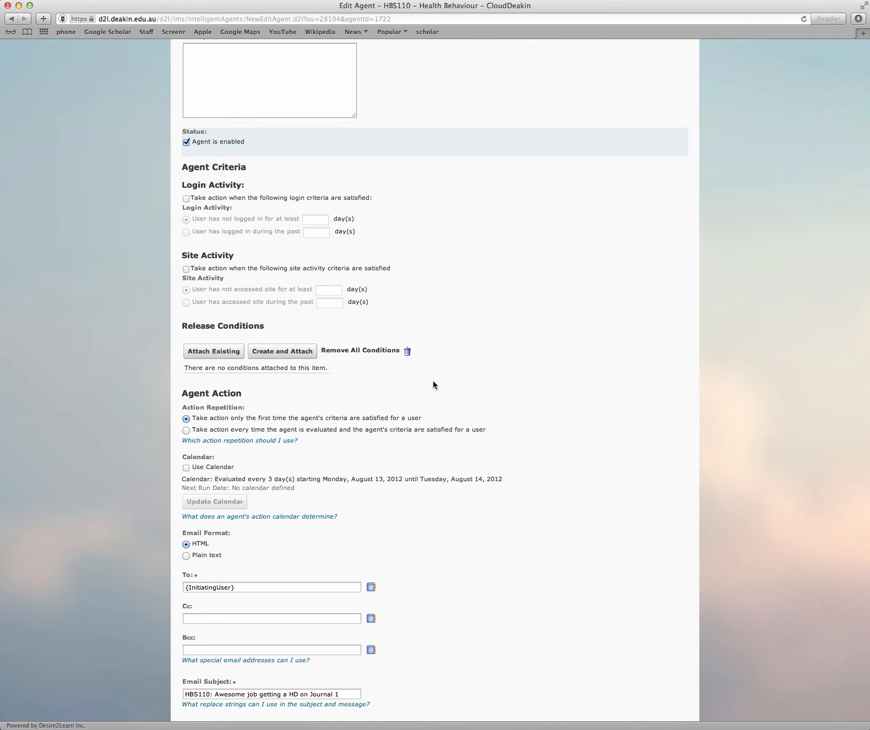
{"action": "left_click", "coordinate": [285, 355]}
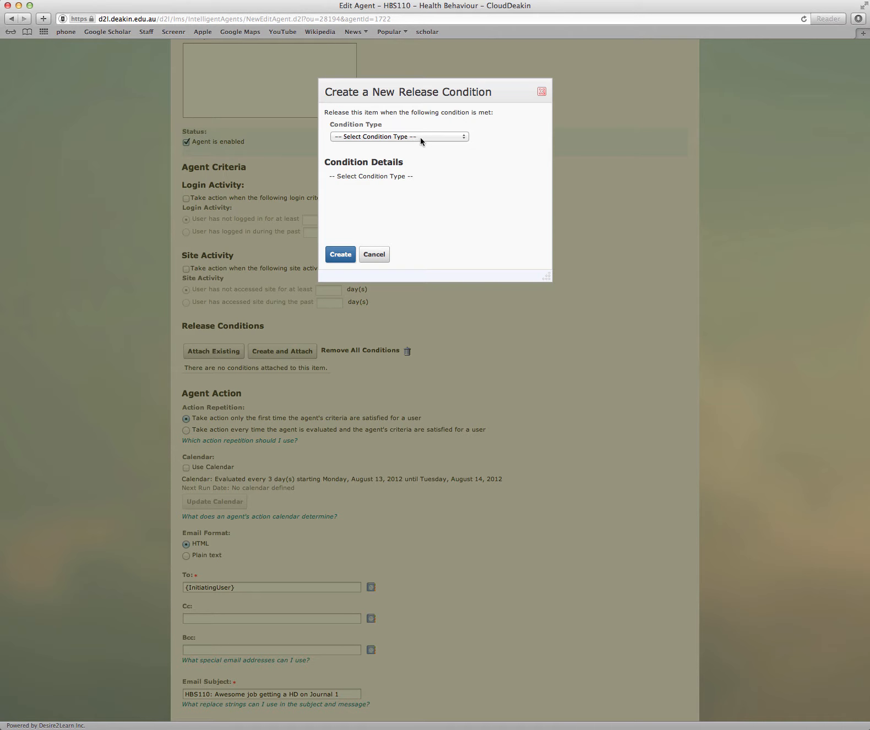
{"action": "left_click", "coordinate": [421, 137]}
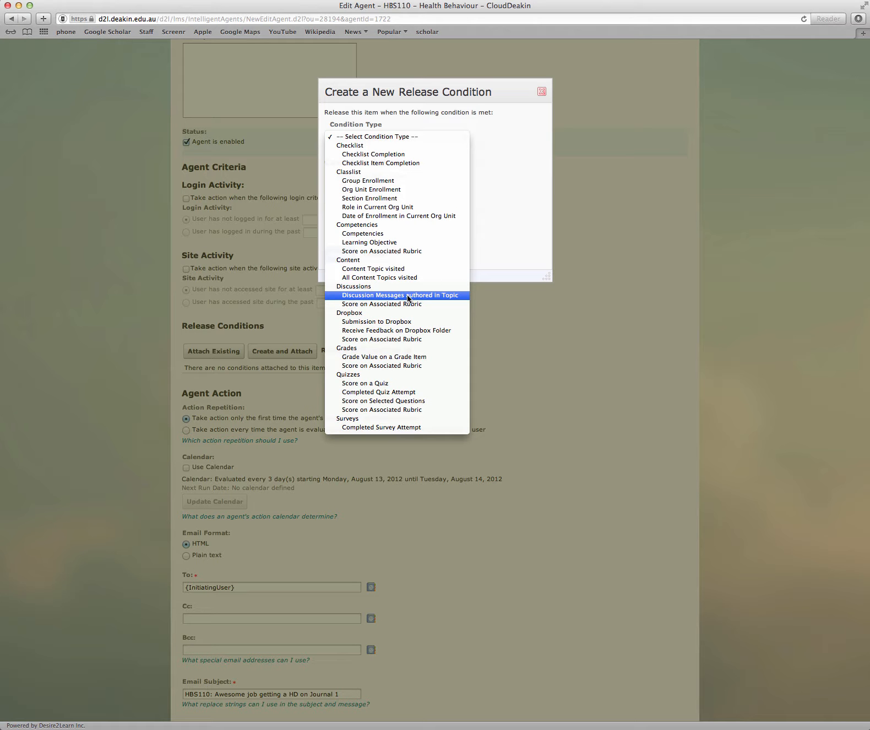
{"action": "left_click", "coordinate": [410, 357]}
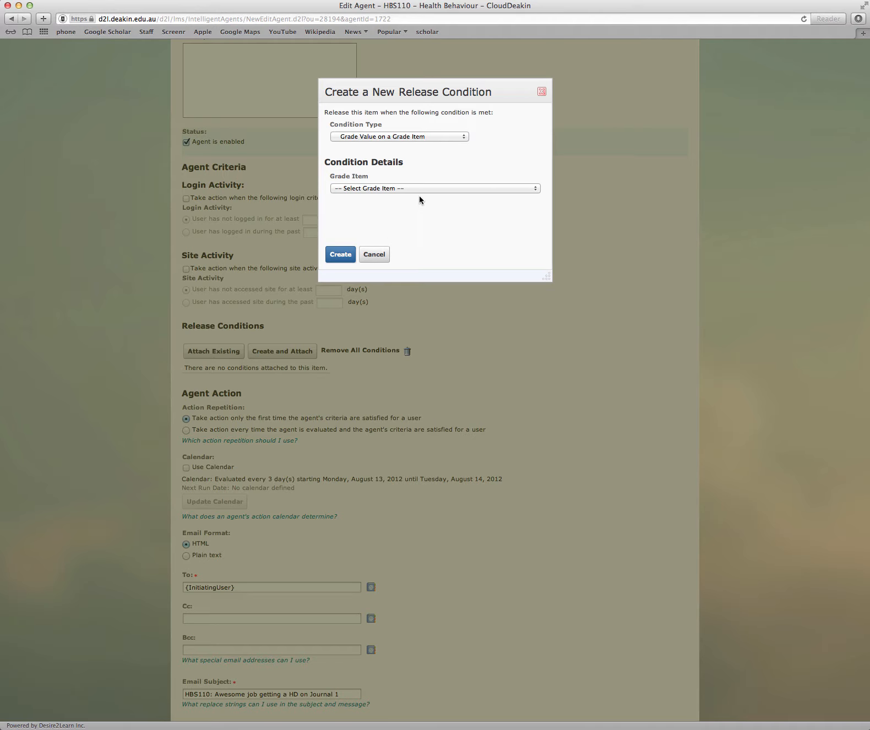
{"action": "left_click", "coordinate": [420, 190]}
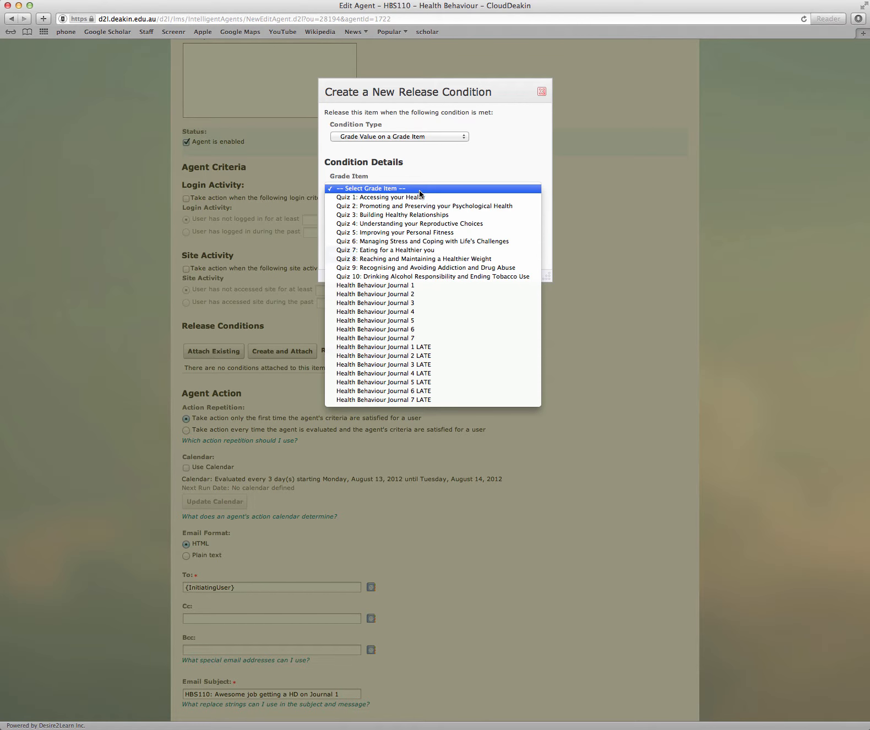
{"action": "left_click", "coordinate": [417, 285]}
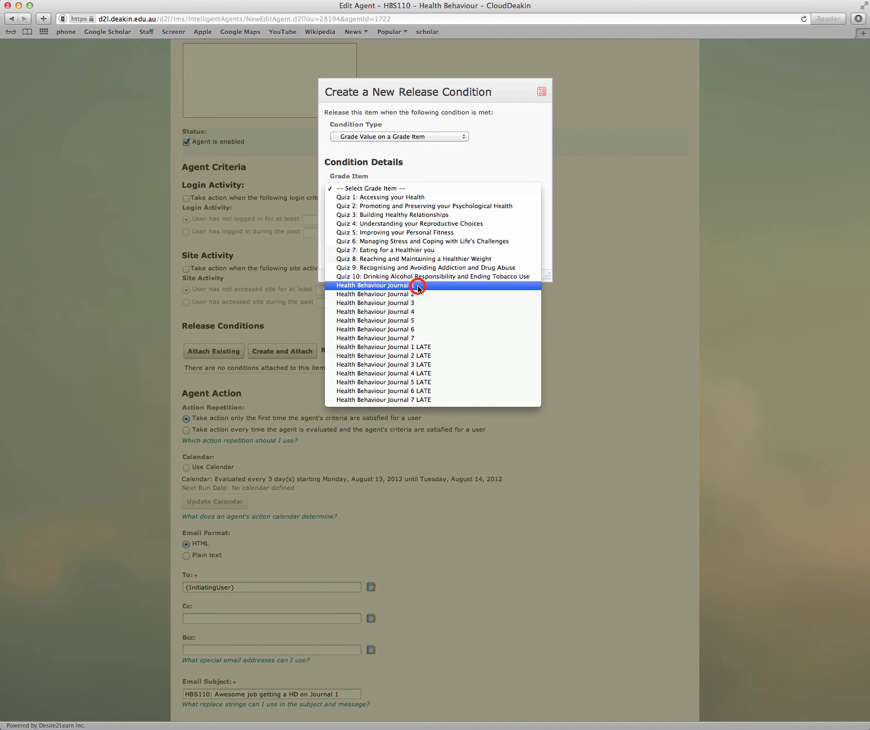
Set the condition's criteria to >= with a grade of 80 % and create it on the agent
{"action": "scroll", "coordinate": [425, 242], "scroll_direction": "down", "scroll_amount": 5}
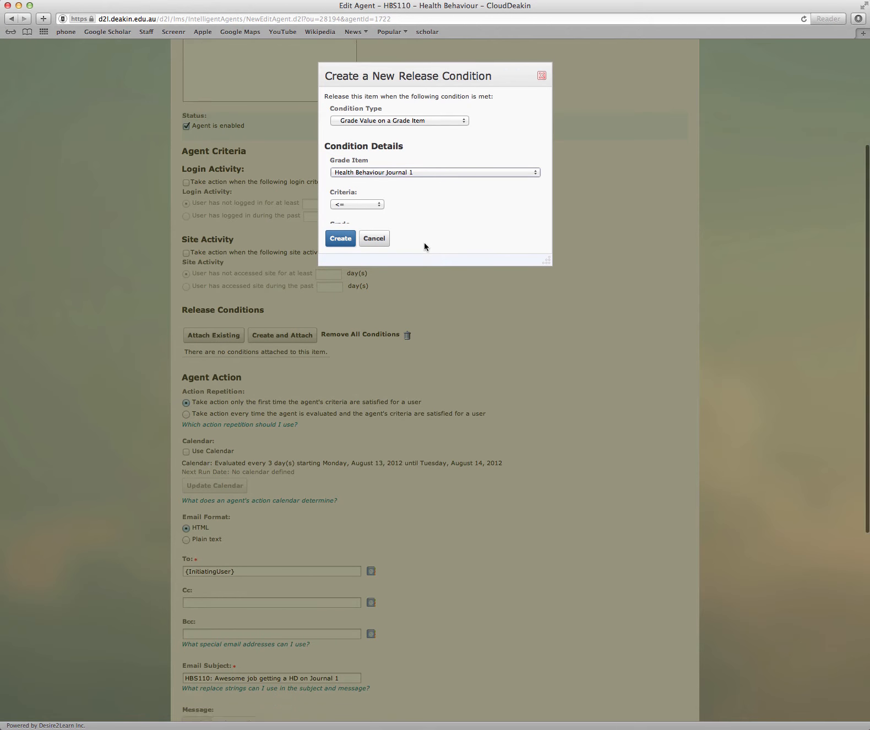
{"action": "scroll", "coordinate": [424, 245], "scroll_direction": "up", "scroll_amount": 7}
{"action": "left_click", "coordinate": [424, 245]}
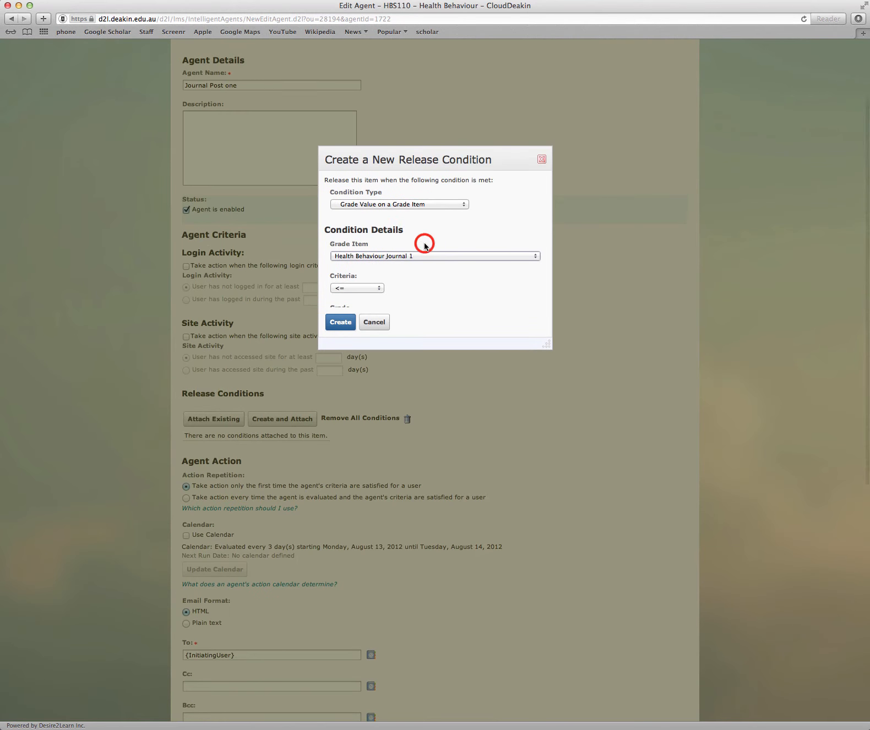
{"action": "scroll", "coordinate": [424, 241], "scroll_direction": "down", "scroll_amount": 3}
{"action": "left_click", "coordinate": [364, 237]}
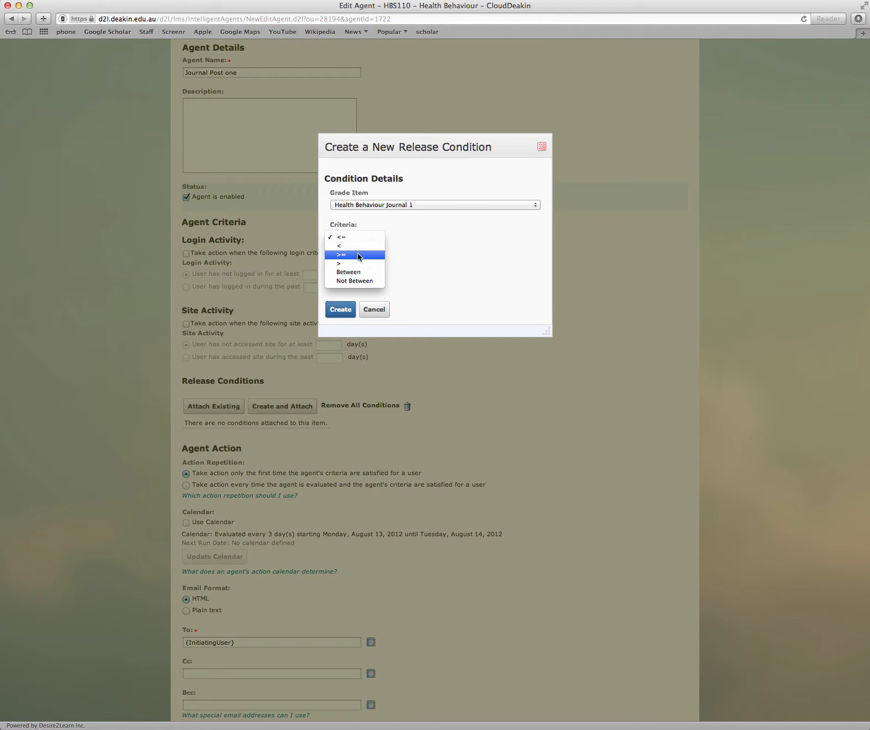
{"action": "left_click", "coordinate": [358, 256]}
{"action": "left_click", "coordinate": [352, 268]}
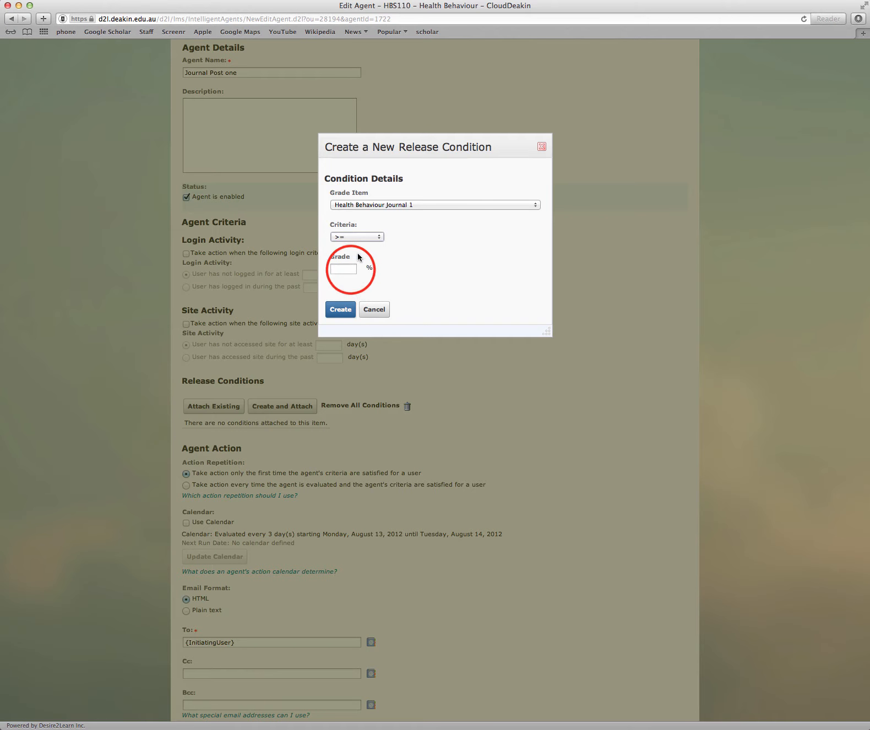
{"action": "type", "text": "80"}
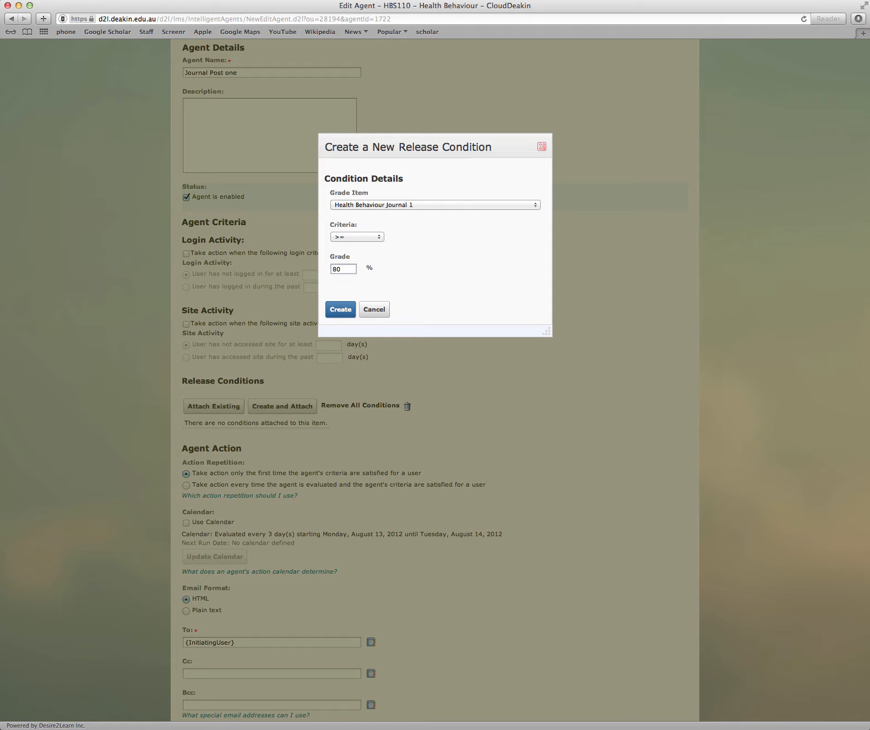
{"action": "left_click", "coordinate": [341, 310]}
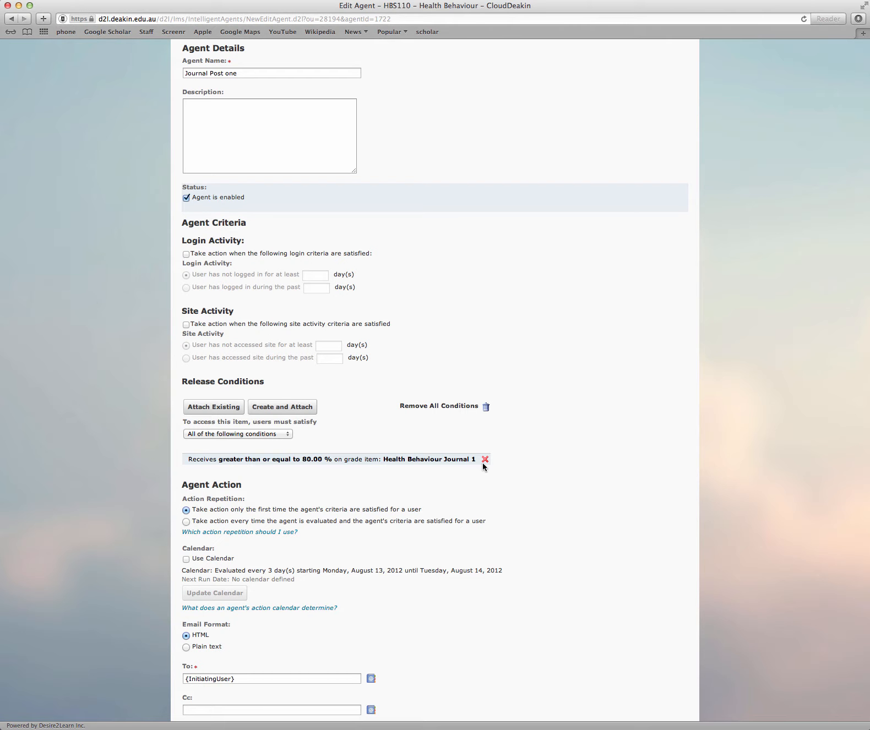
Read the action repetition help and have the agent take action only the first time its criteria are satisfied for a user
{"action": "scroll", "coordinate": [320, 501], "scroll_direction": "down", "scroll_amount": 3}
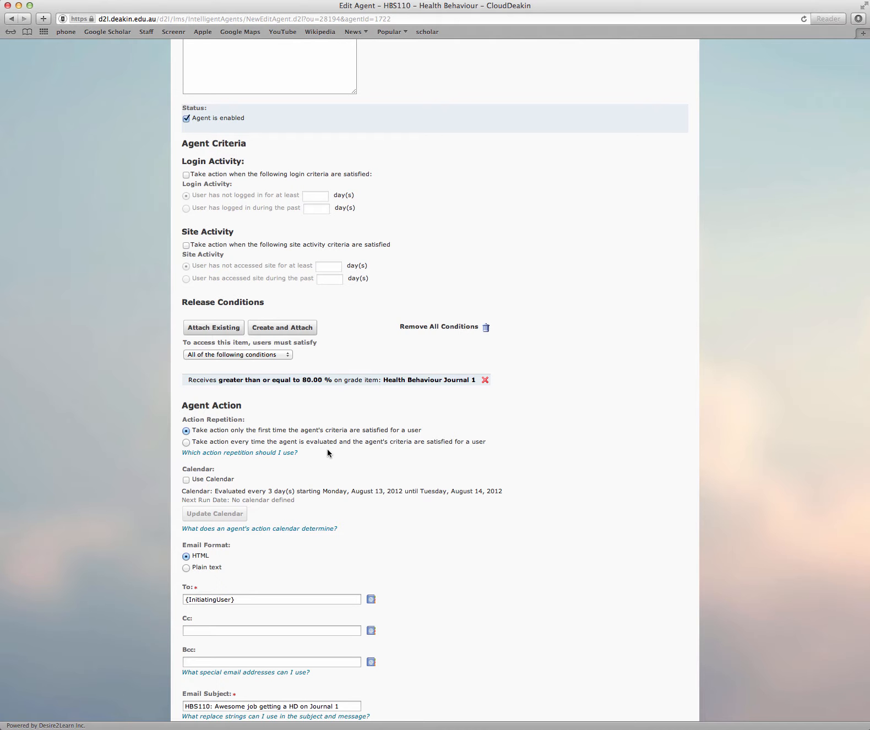
{"action": "scroll", "coordinate": [327, 453], "scroll_direction": "down", "scroll_amount": 1}
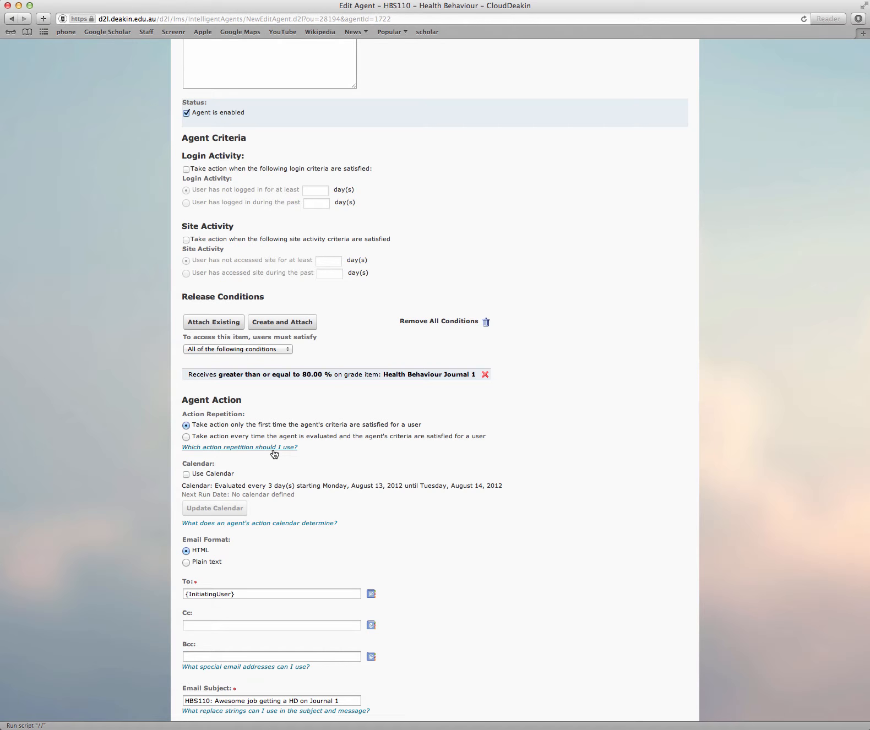
{"action": "left_click", "coordinate": [274, 451]}
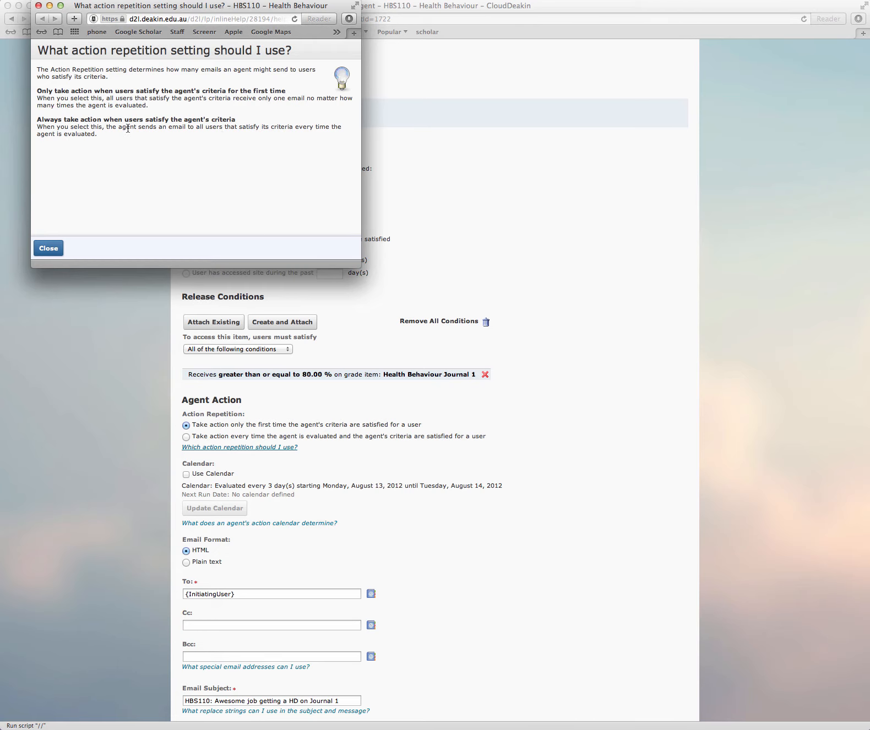
{"action": "left_click", "coordinate": [38, 5]}
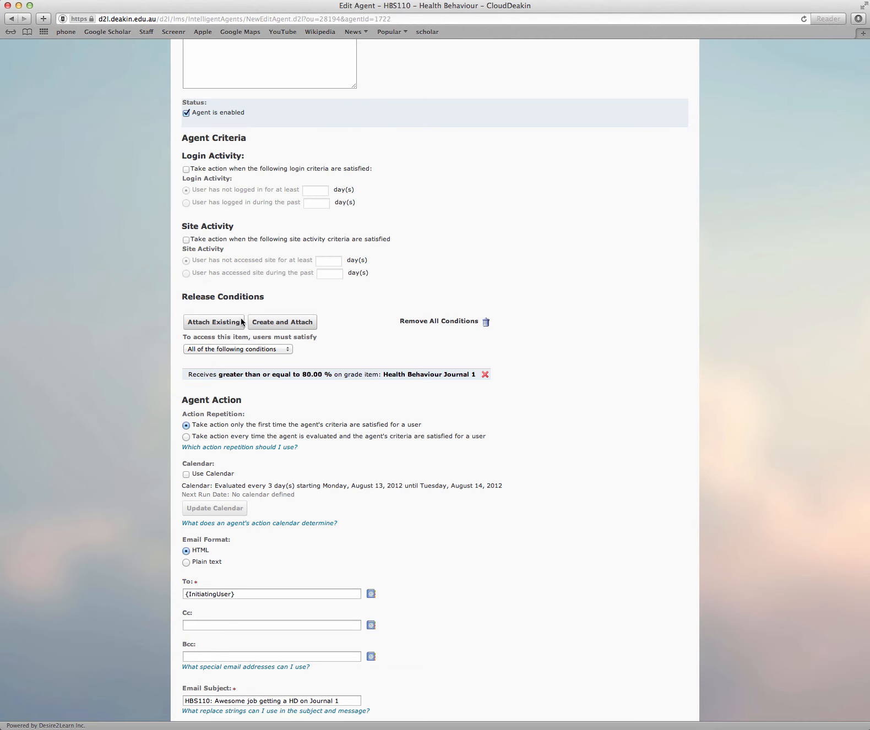
{"action": "left_click", "coordinate": [187, 437]}
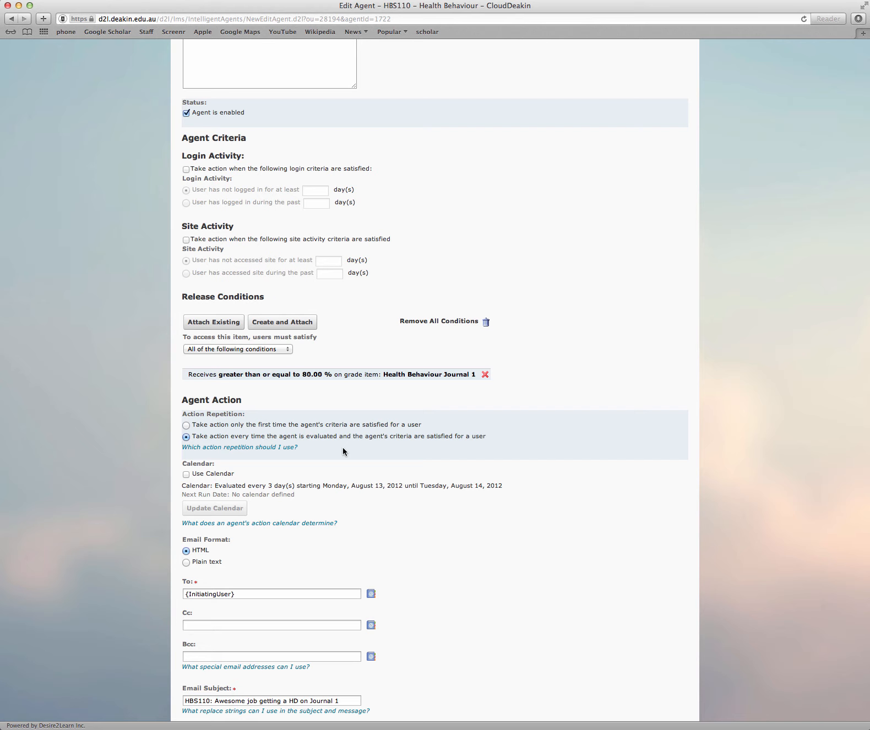
{"action": "left_click", "coordinate": [186, 425]}
Turn on the agent's calendar and review its repeat and date settings without changing them
{"action": "scroll", "coordinate": [337, 464], "scroll_direction": "down", "scroll_amount": 3}
{"action": "scroll", "coordinate": [337, 467], "scroll_direction": "down", "scroll_amount": 1}
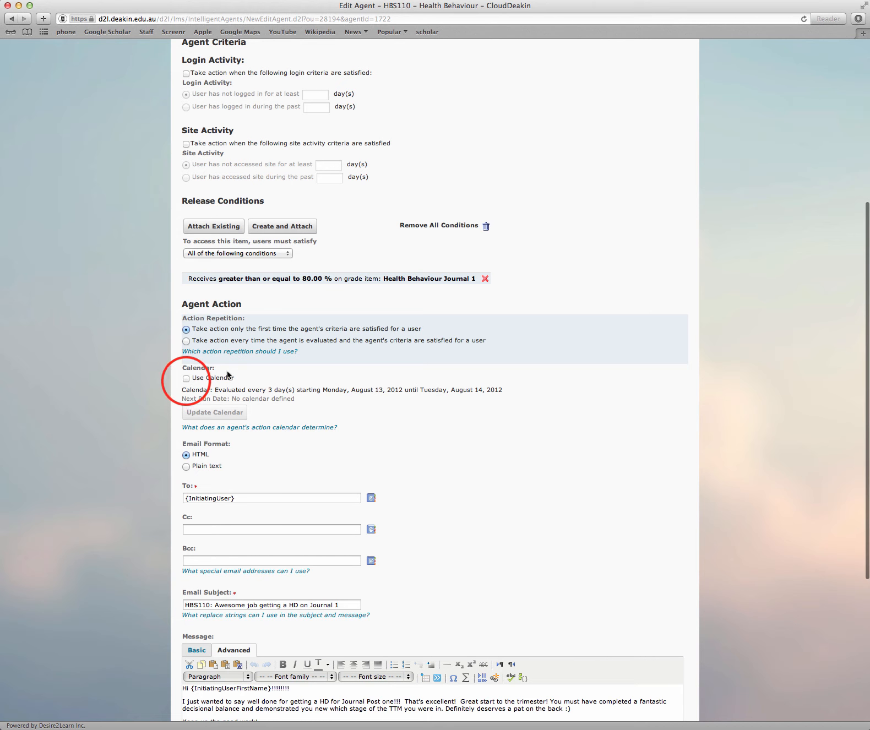
{"action": "left_click", "coordinate": [186, 379]}
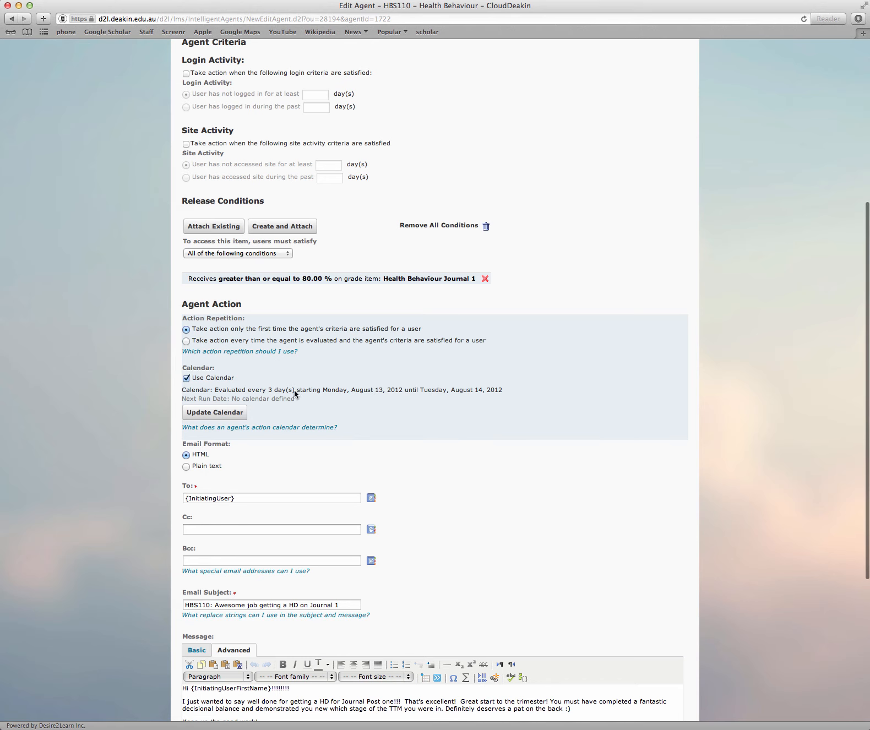
{"action": "left_click", "coordinate": [226, 415]}
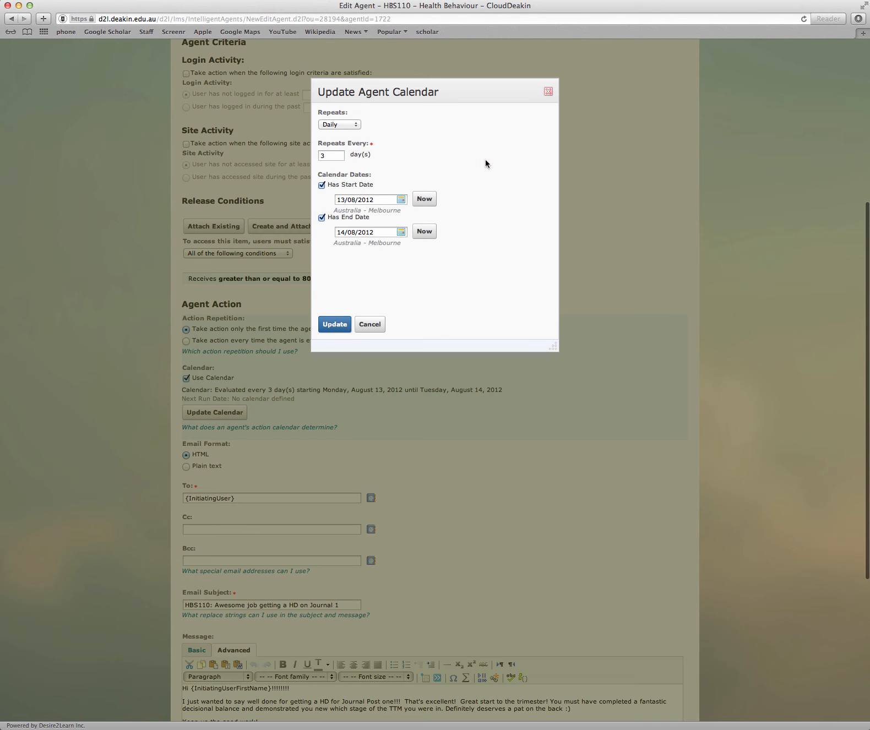
{"action": "left_click", "coordinate": [549, 93]}
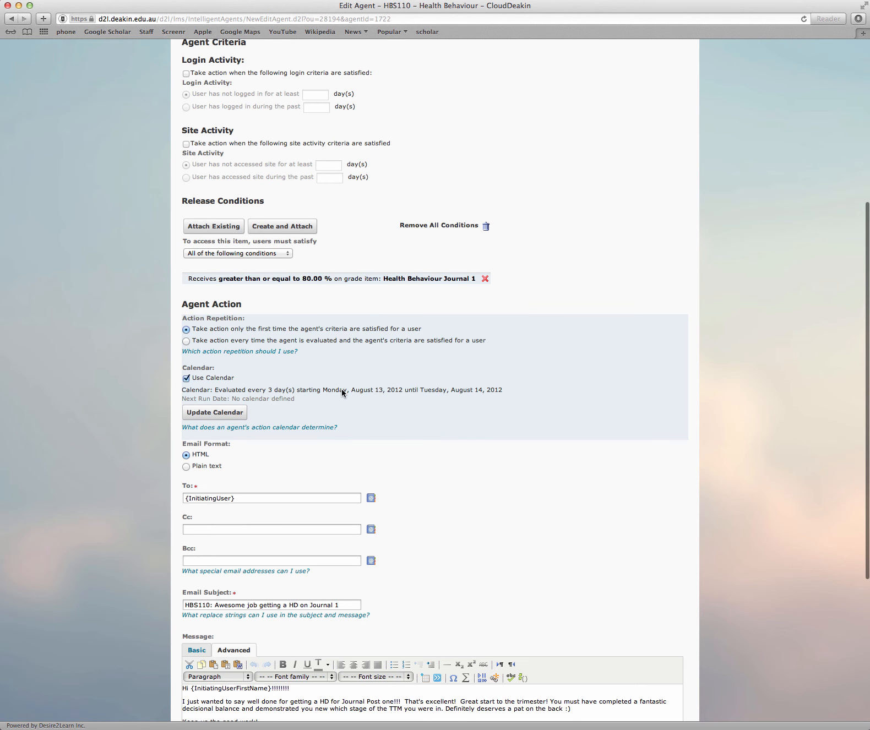
Examine the agent's email settings, including the recipient, the subject and the message body
{"action": "scroll", "coordinate": [341, 389], "scroll_direction": "down", "scroll_amount": 5}
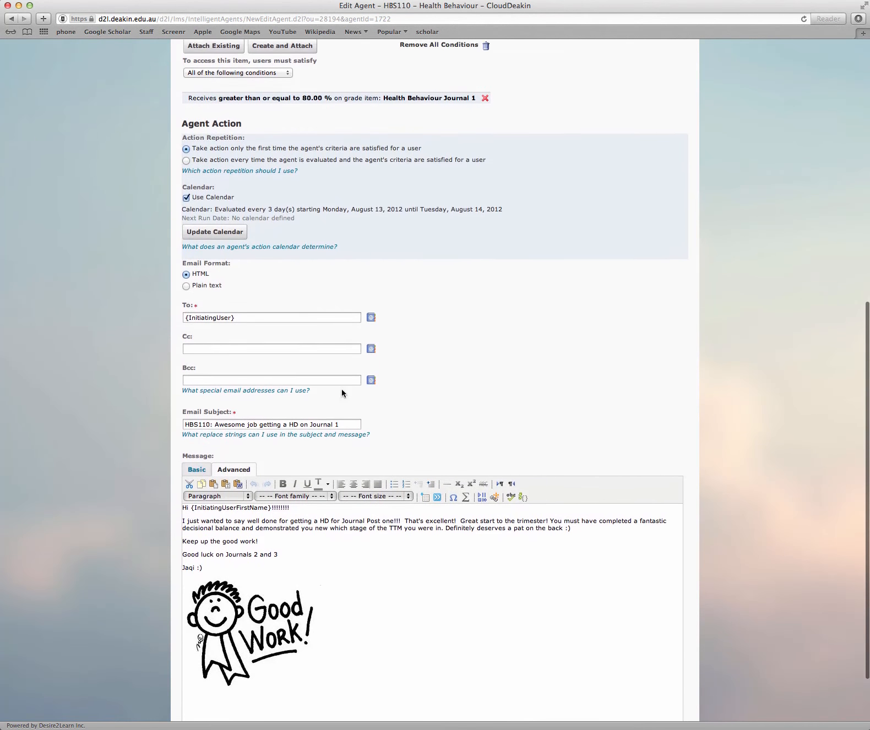
{"action": "scroll", "coordinate": [341, 389], "scroll_direction": "down", "scroll_amount": 1}
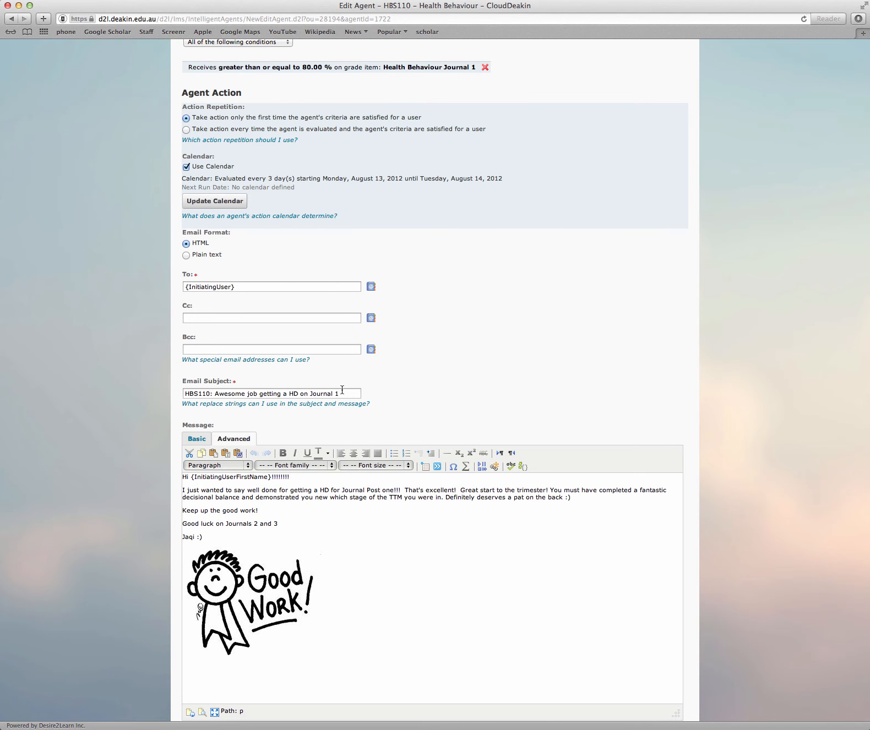
{"action": "scroll", "coordinate": [342, 389], "scroll_direction": "down", "scroll_amount": 2}
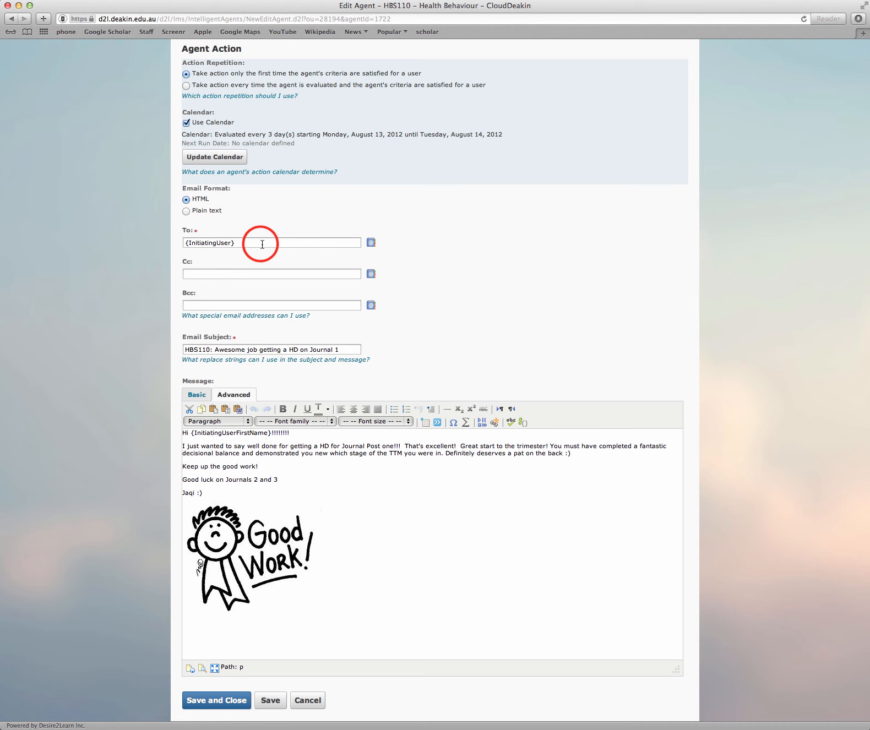
{"action": "left_click_drag", "start_coordinate": [261, 244], "coordinate": [209, 239]}
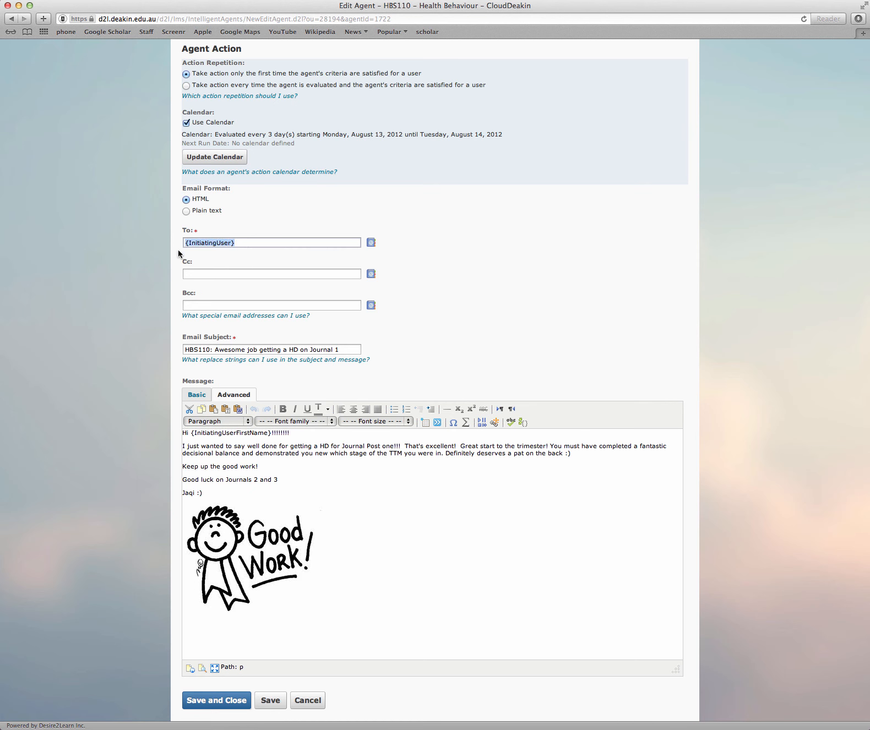
{"action": "left_click", "coordinate": [258, 244]}
{"action": "left_click_drag", "start_coordinate": [346, 350], "coordinate": [217, 346]}
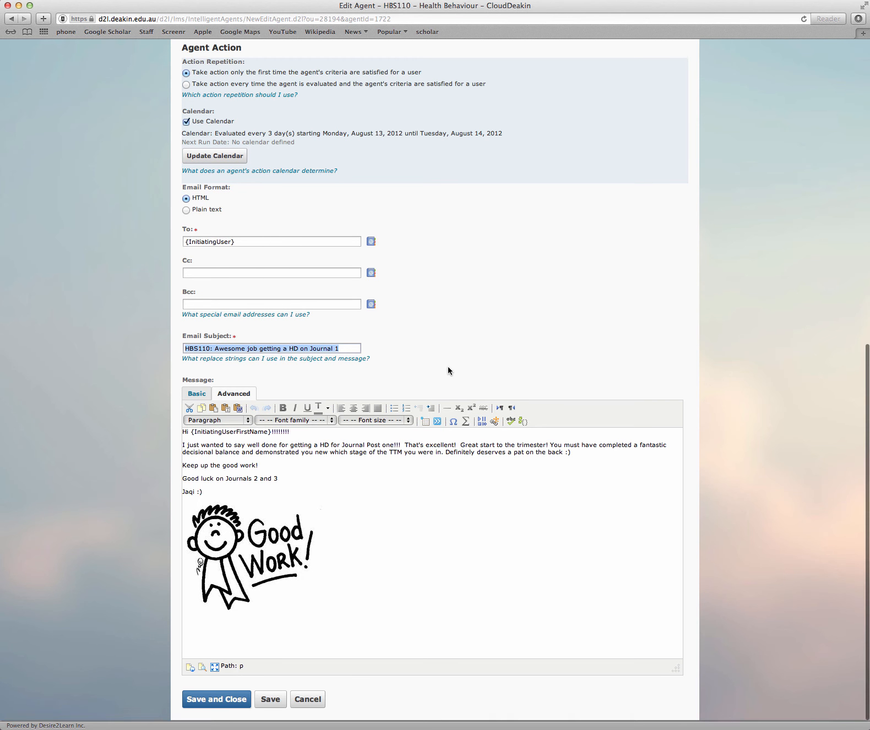
Read through the email message and select the {InitiatingUserFirstName} replace string in its greeting
{"action": "scroll", "coordinate": [452, 415], "scroll_direction": "down", "scroll_amount": 1}
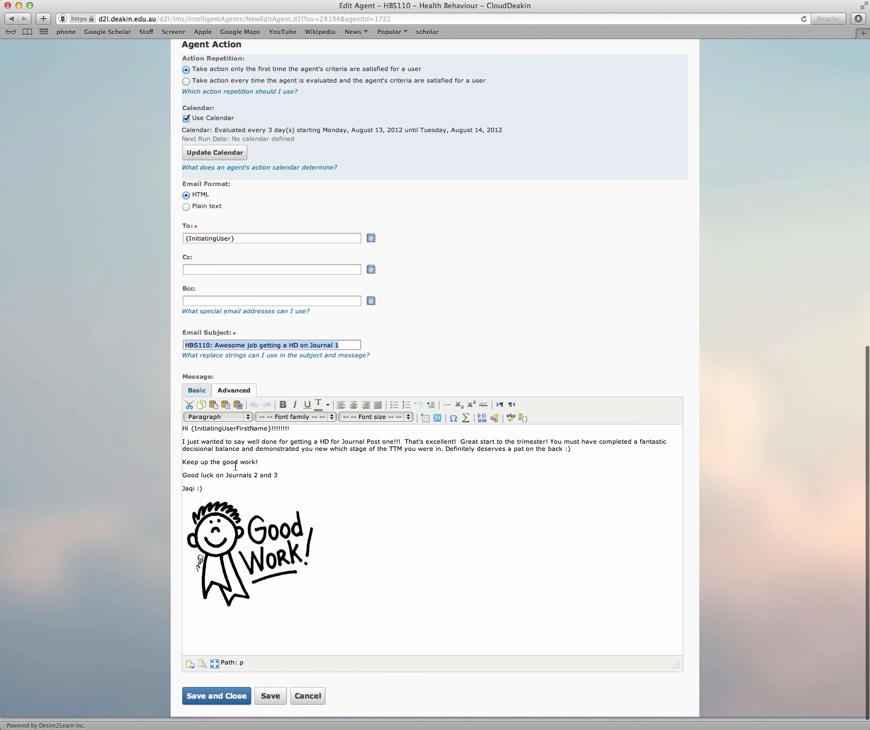
{"action": "scroll", "coordinate": [218, 490], "scroll_direction": "left", "scroll_amount": 1}
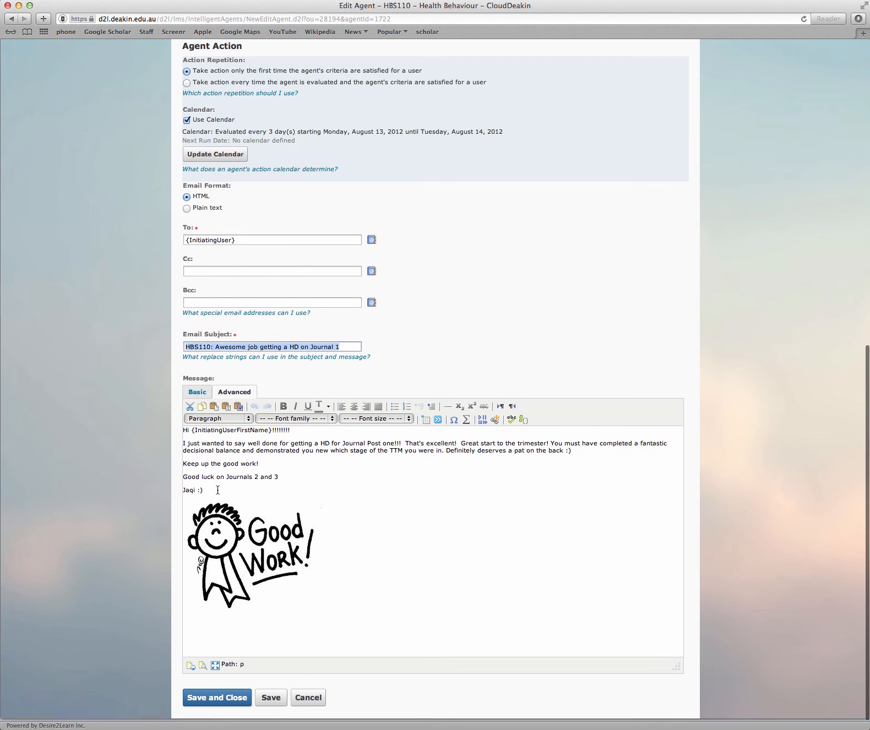
{"action": "left_click", "coordinate": [192, 434]}
{"action": "left_click_drag", "start_coordinate": [192, 434], "coordinate": [272, 434]}
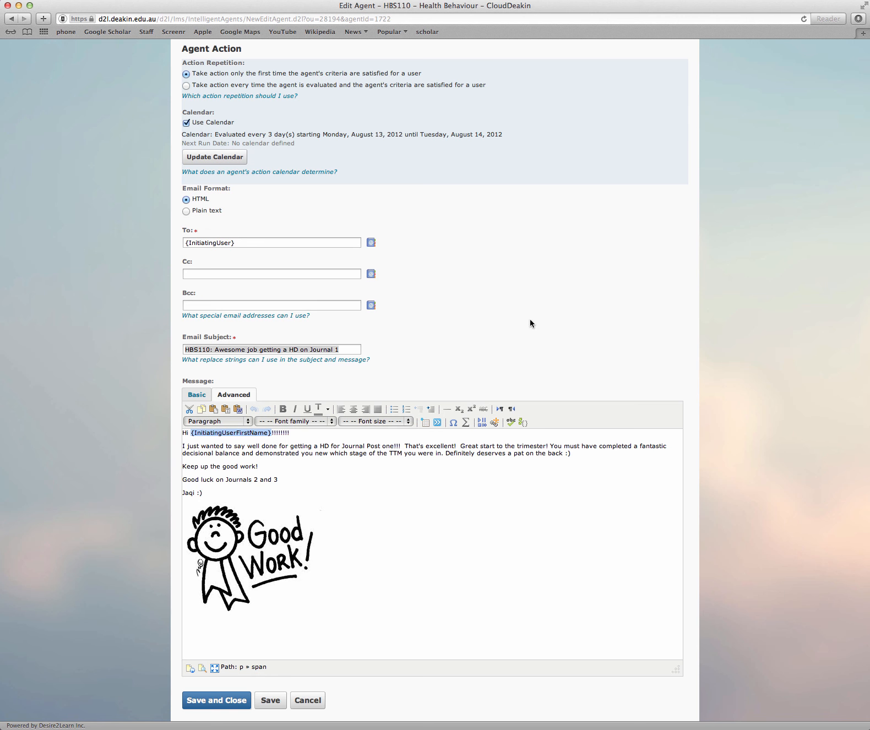
Review the agent's full setup, from its details, criteria and release condition through to the action settings and email message
{"action": "scroll", "coordinate": [517, 313], "scroll_direction": "up", "scroll_amount": 5}
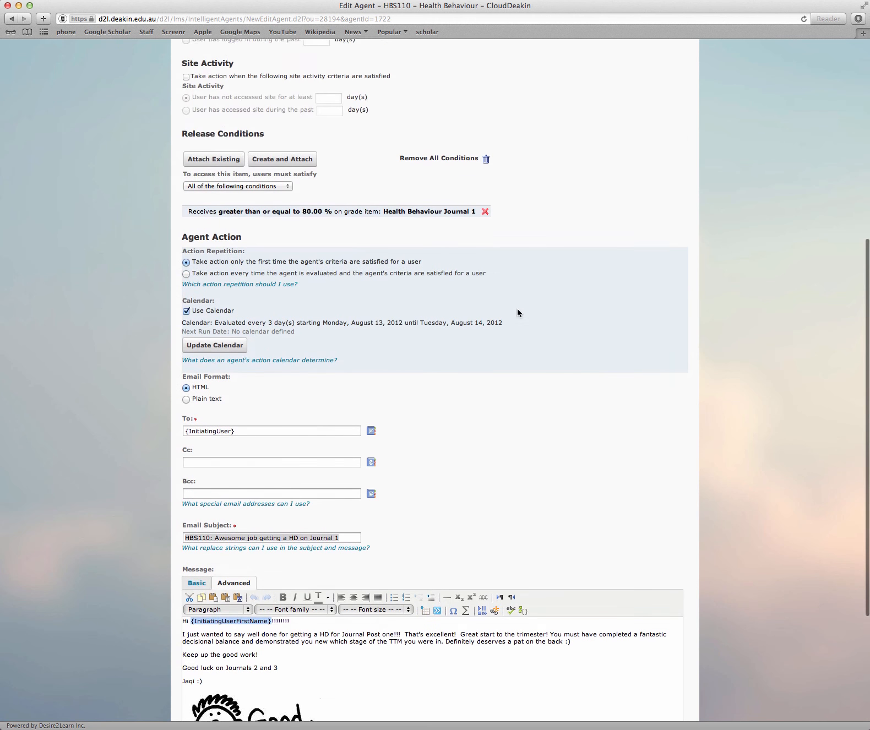
{"action": "scroll", "coordinate": [518, 313], "scroll_direction": "up", "scroll_amount": 1}
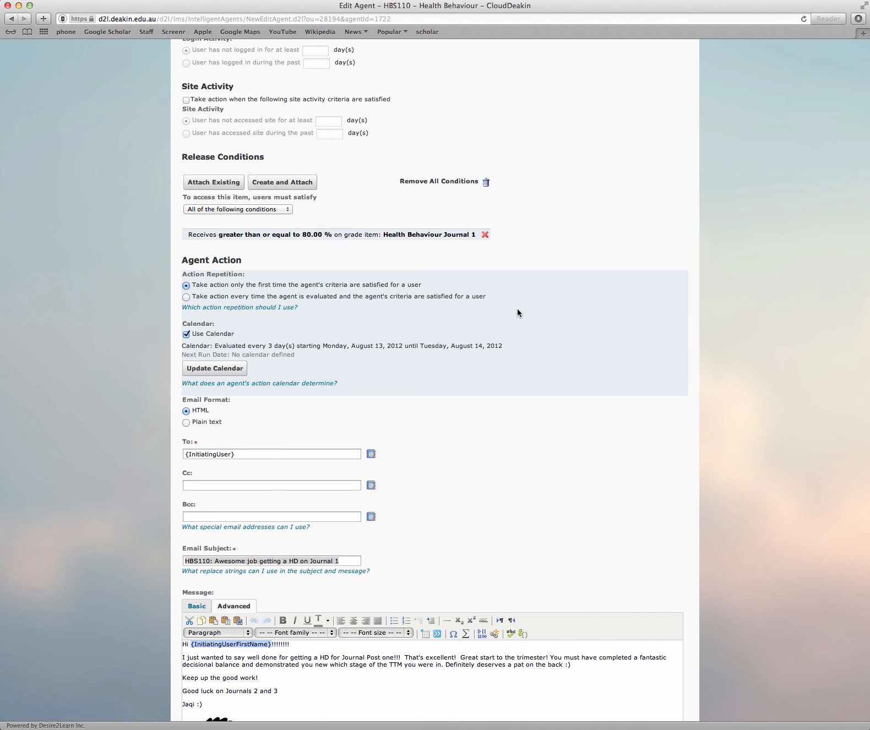
{"action": "scroll", "coordinate": [517, 308], "scroll_direction": "up", "scroll_amount": 6}
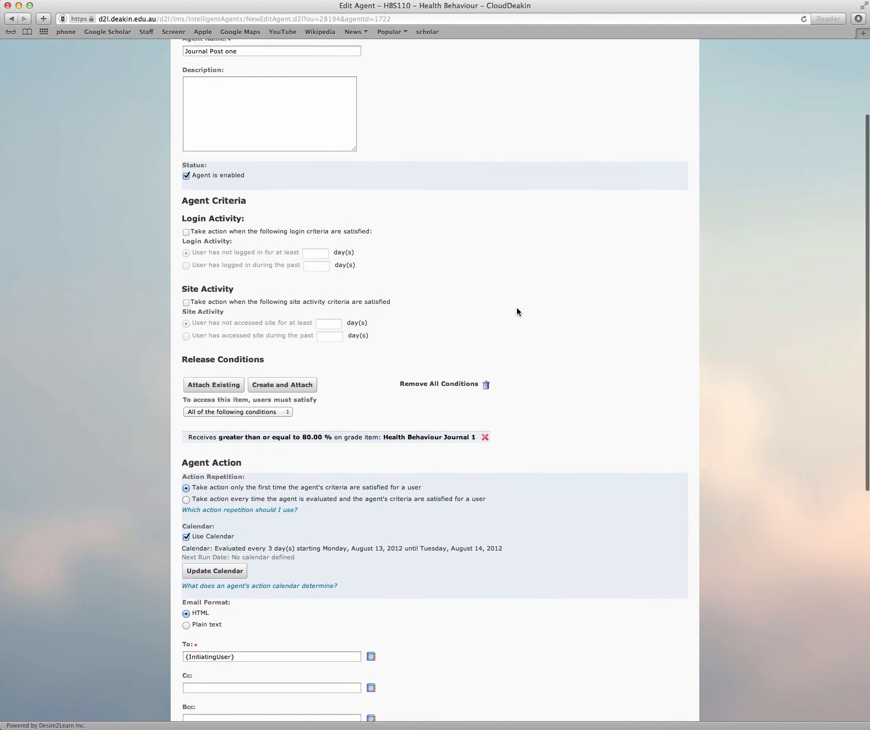
{"action": "scroll", "coordinate": [517, 311], "scroll_direction": "up", "scroll_amount": 1}
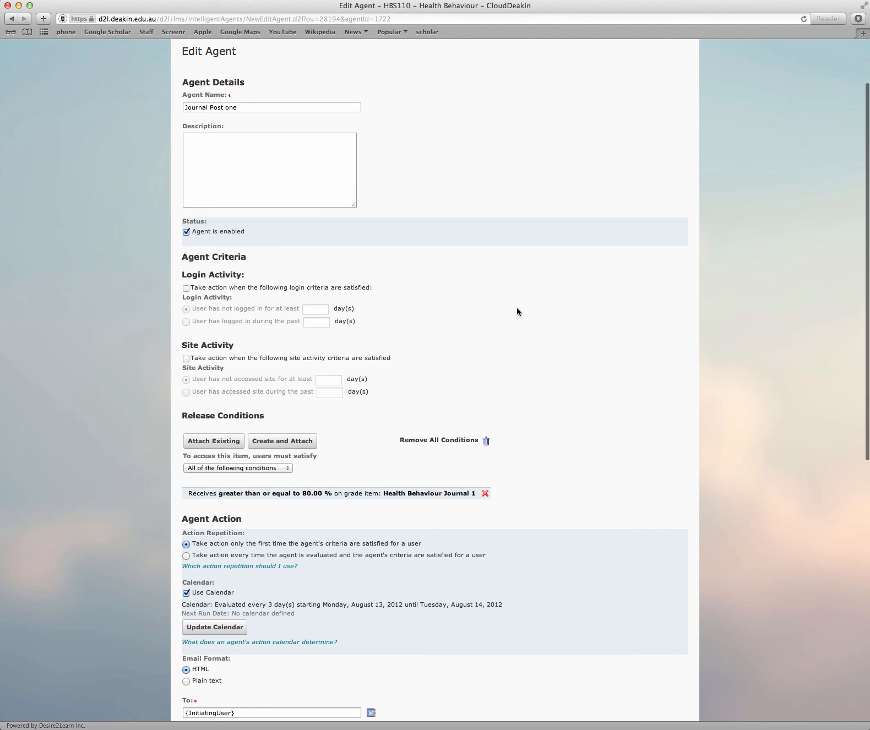
{"action": "scroll", "coordinate": [517, 312], "scroll_direction": "down", "scroll_amount": 12}
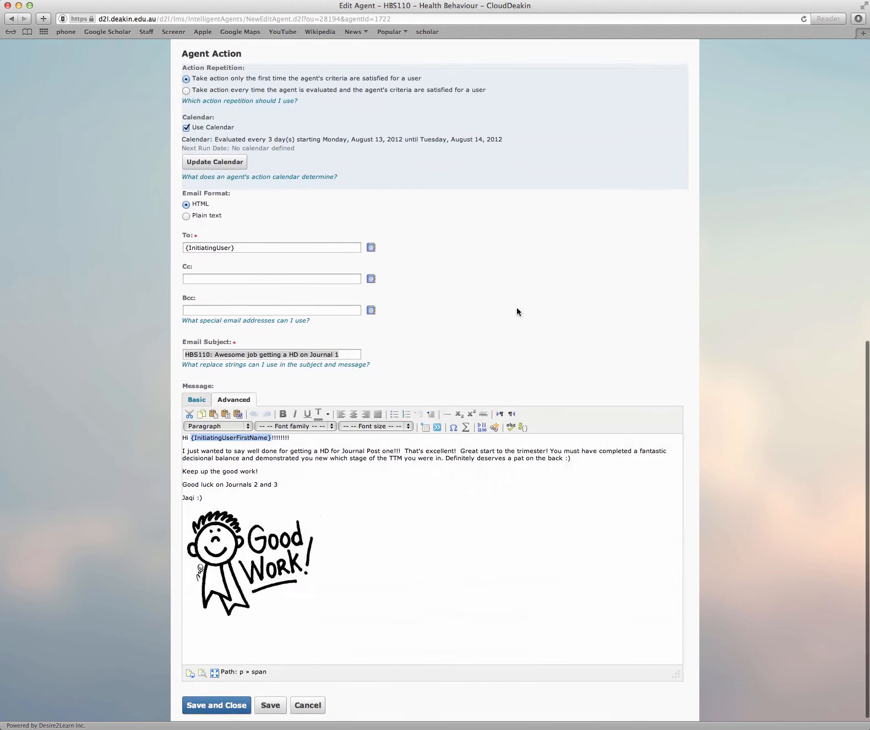